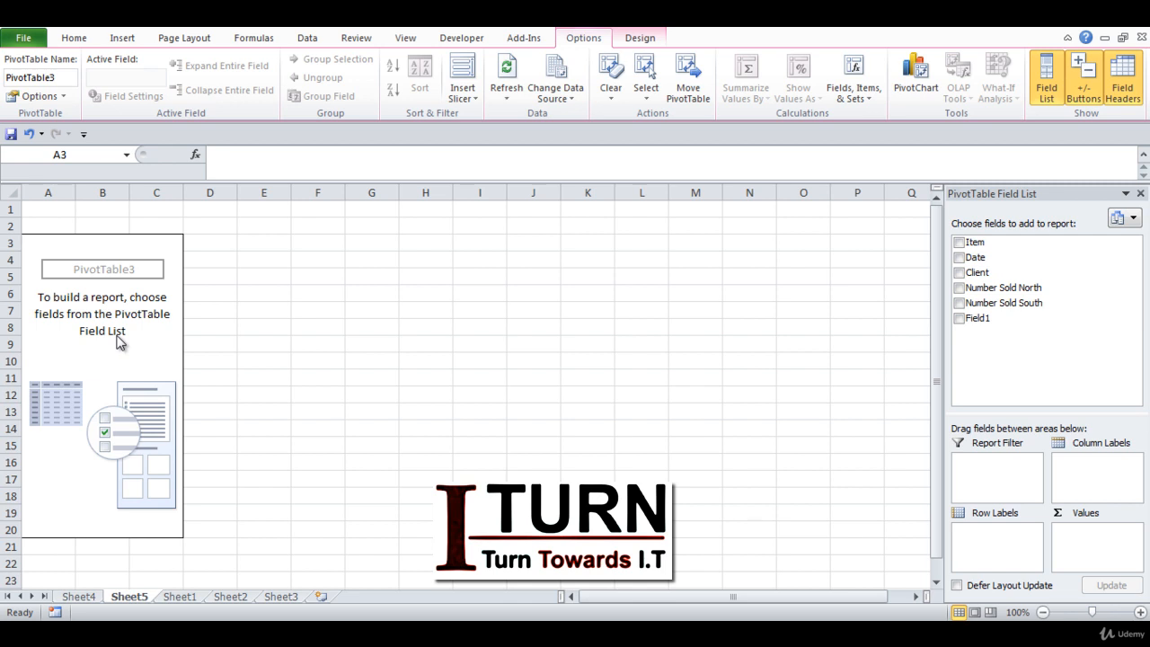
Step: Refresh the empty PivotTable and lay it out with Item as row labels and Number Sold North and Number Sold South as values
{"action": "right_click", "coordinate": [113, 314]}
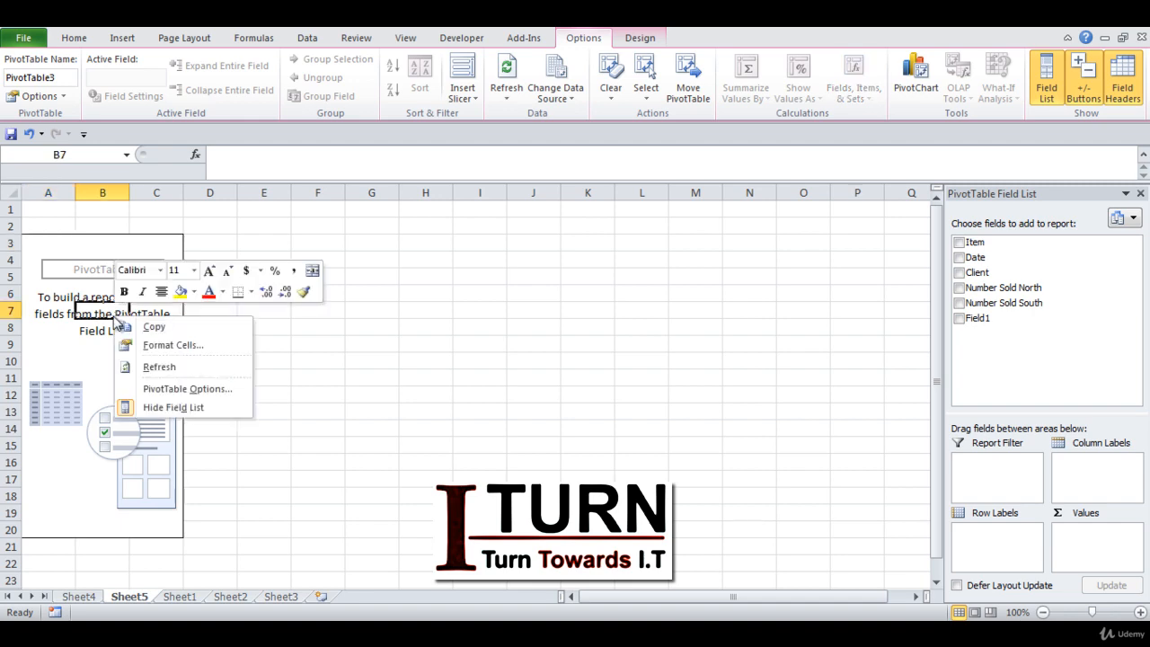
{"action": "left_click", "coordinate": [165, 371]}
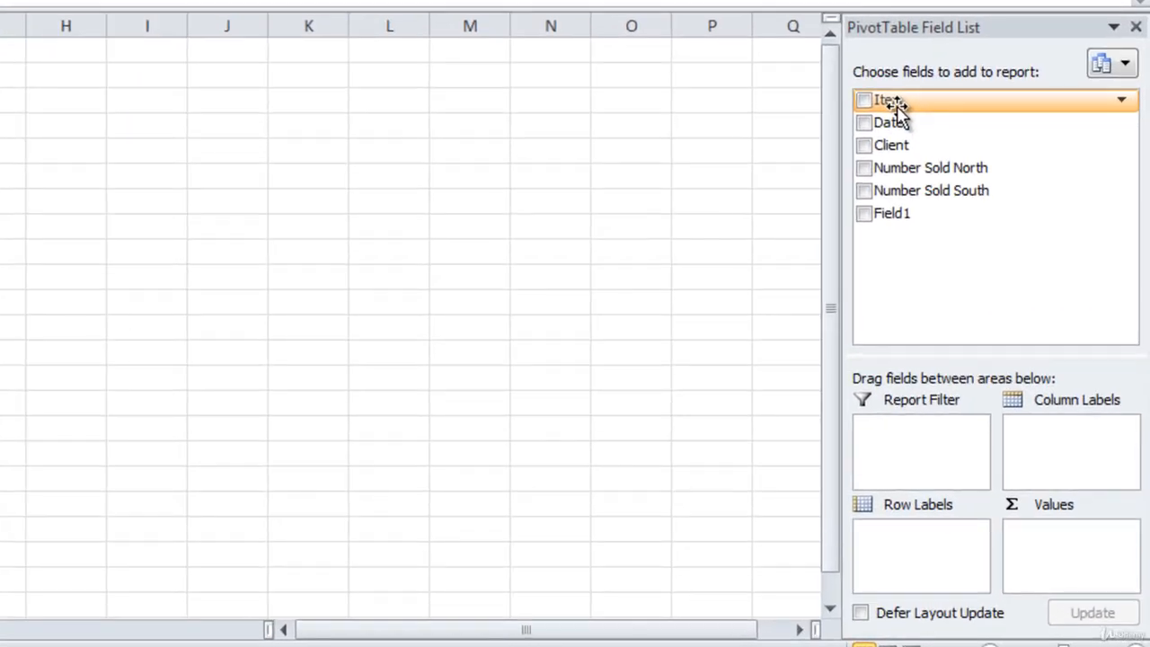
{"action": "left_click_drag", "start_coordinate": [898, 106], "coordinate": [942, 562]}
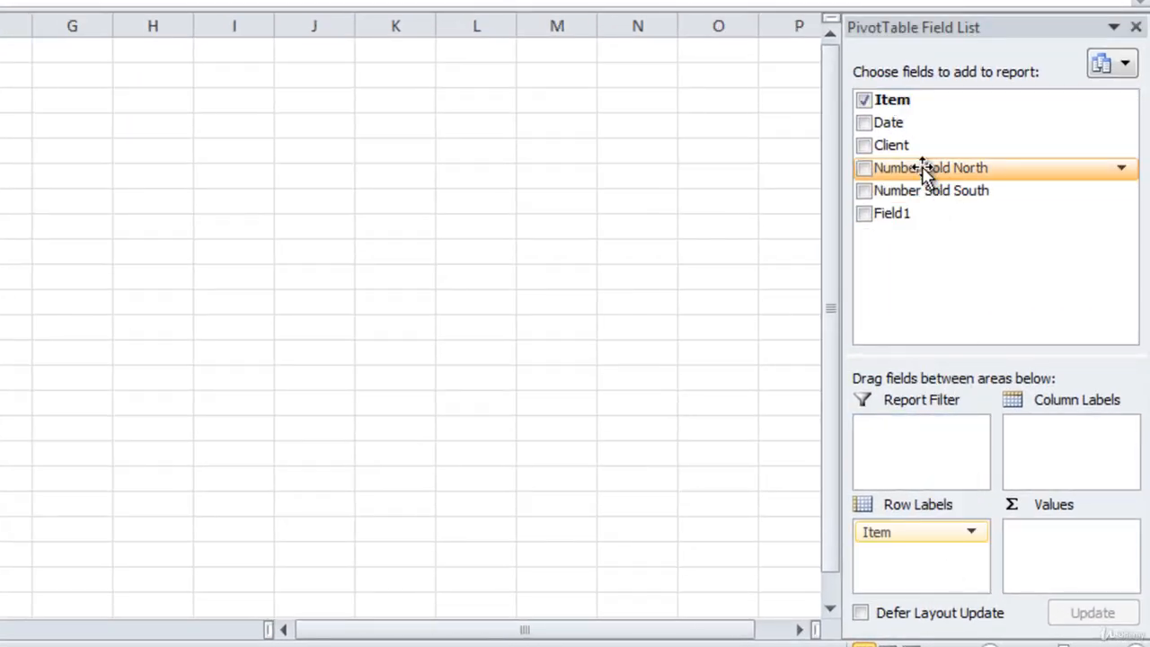
{"action": "left_click_drag", "start_coordinate": [925, 171], "coordinate": [1066, 555]}
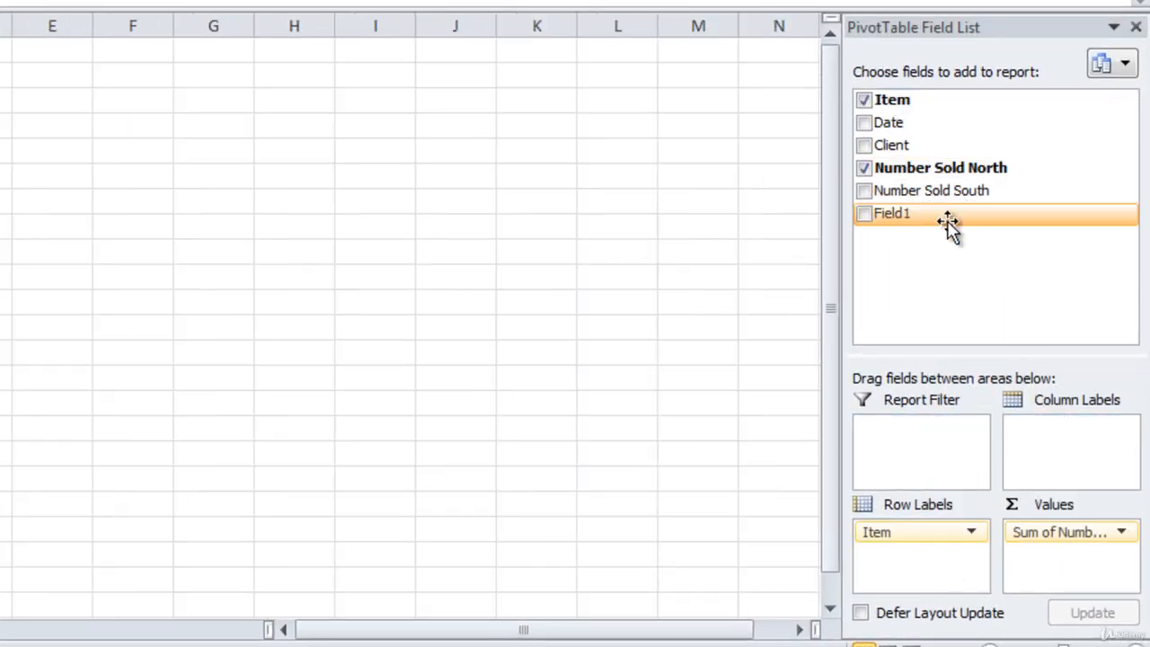
{"action": "left_click_drag", "start_coordinate": [934, 193], "coordinate": [1056, 554]}
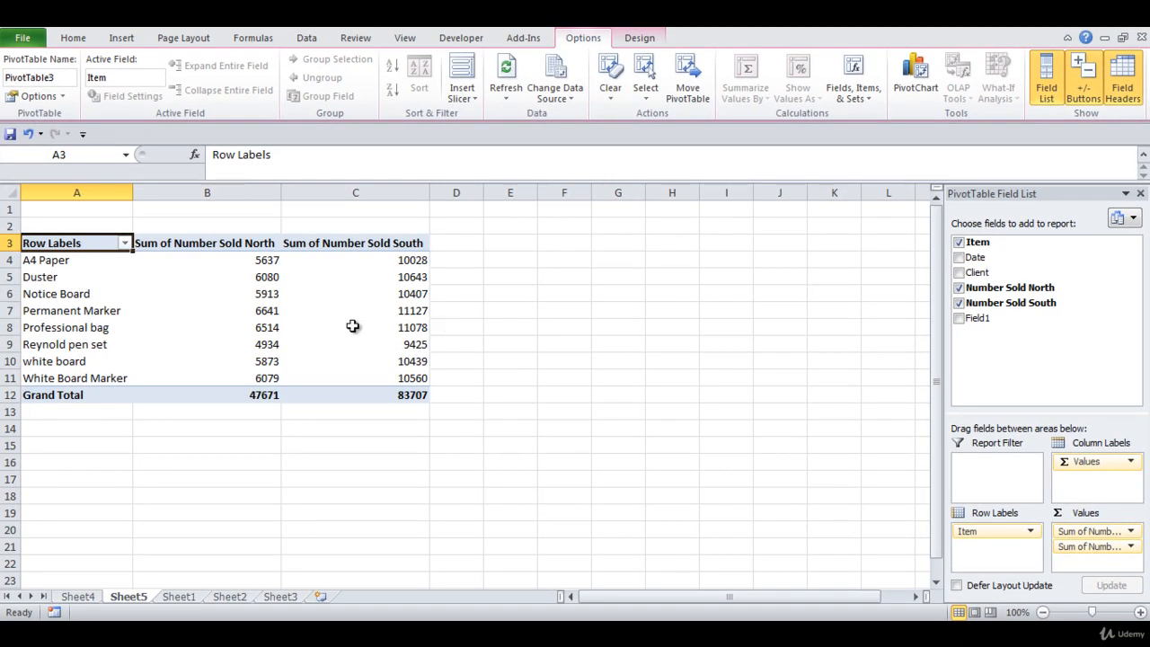
Step: Start a new calculated field for the PivotTable and name it Differnce
{"action": "mouse_move", "coordinate": [353, 326]}
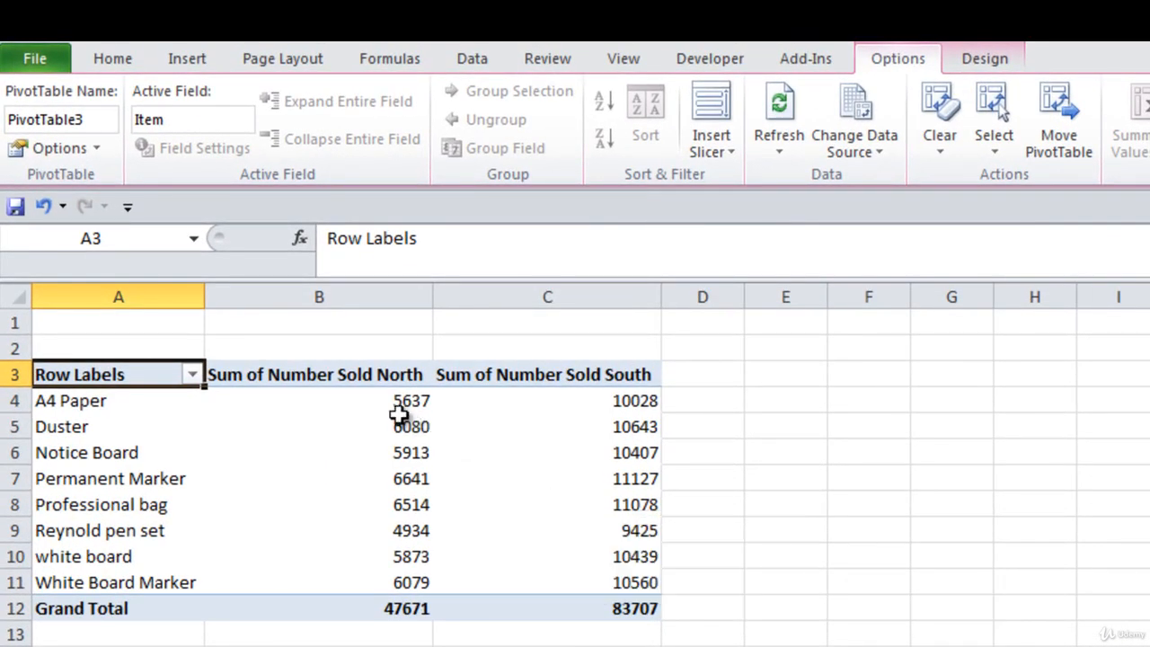
{"action": "mouse_move", "coordinate": [397, 409]}
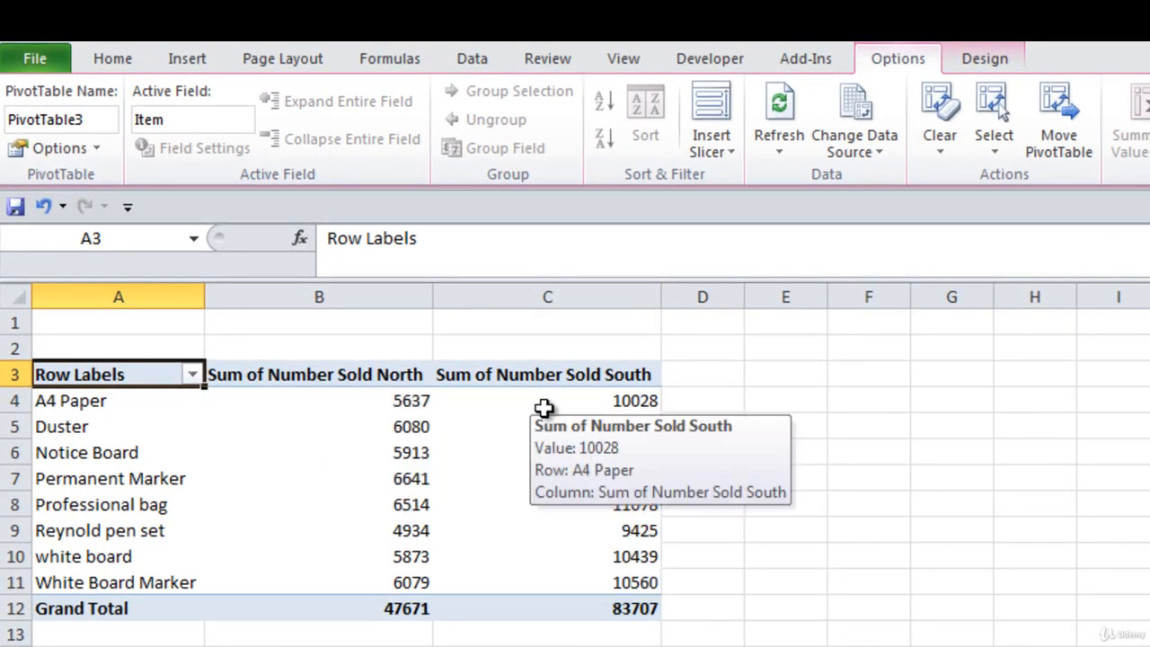
{"action": "mouse_move", "coordinate": [636, 413]}
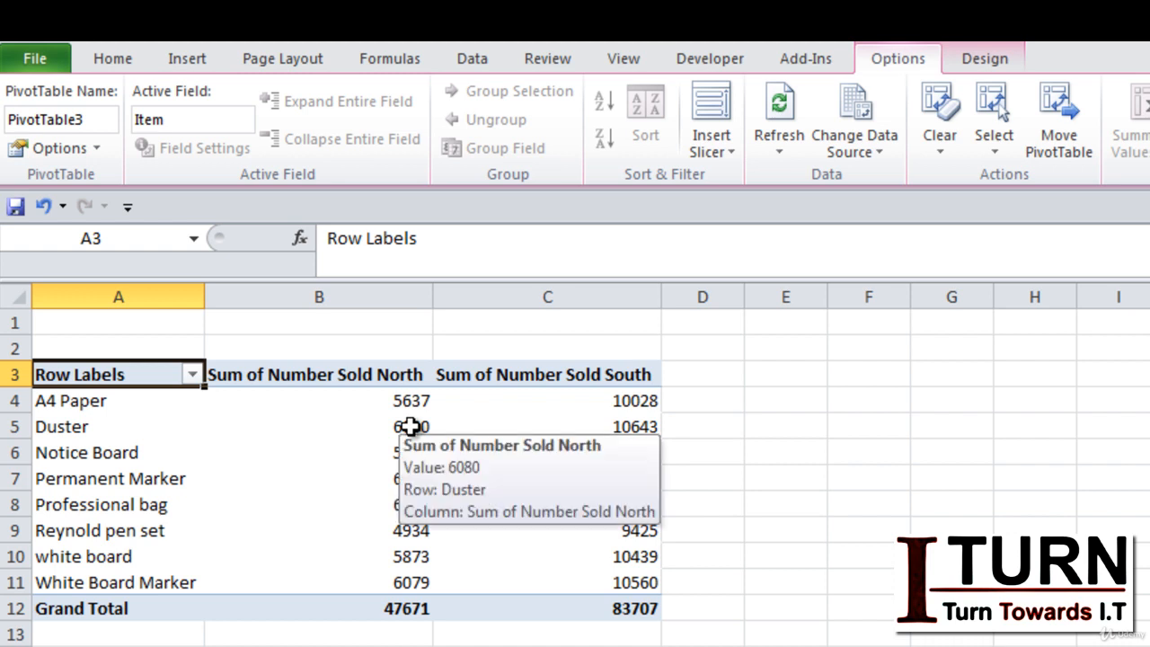
{"action": "mouse_move", "coordinate": [571, 441]}
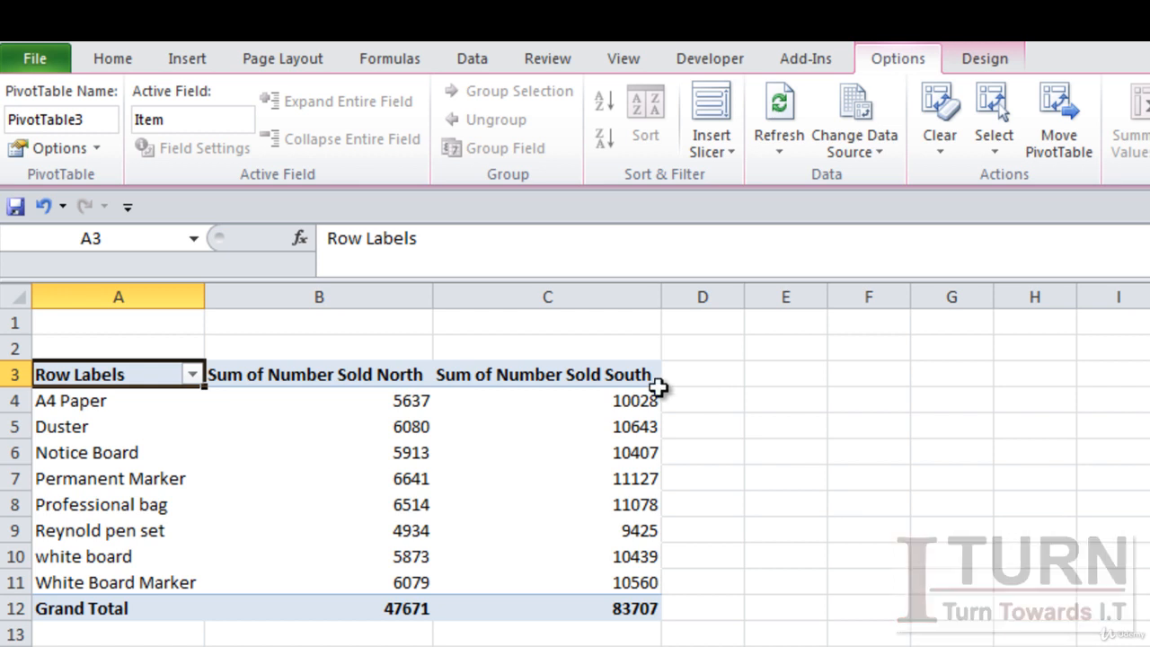
{"action": "left_click", "coordinate": [616, 406]}
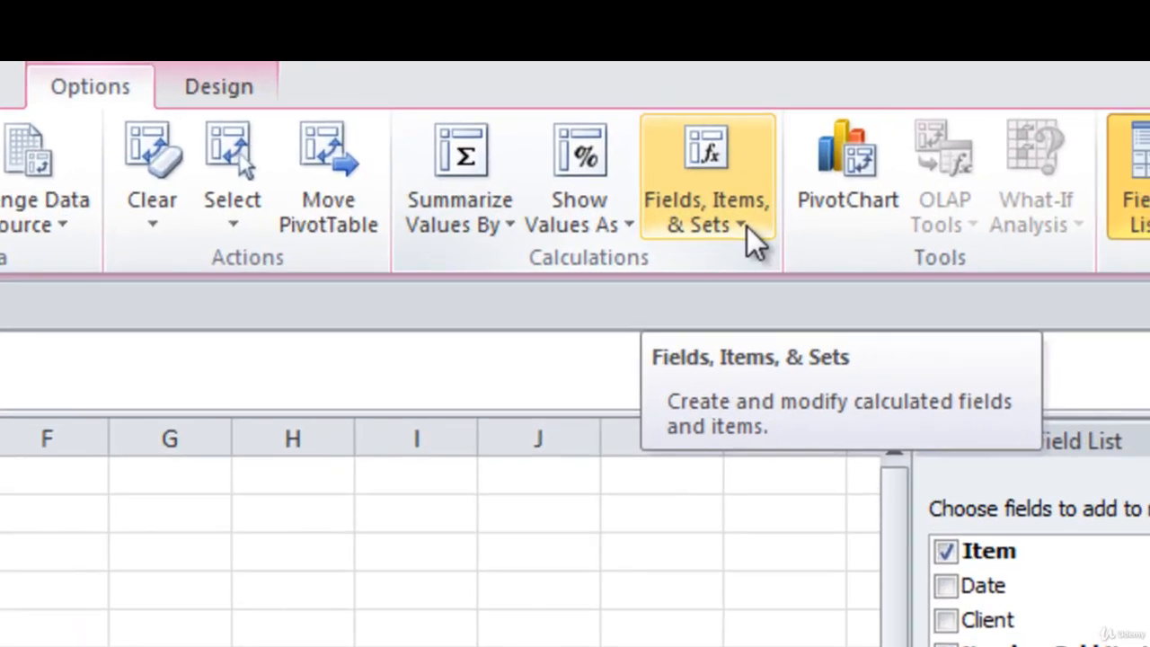
{"action": "left_click", "coordinate": [746, 226]}
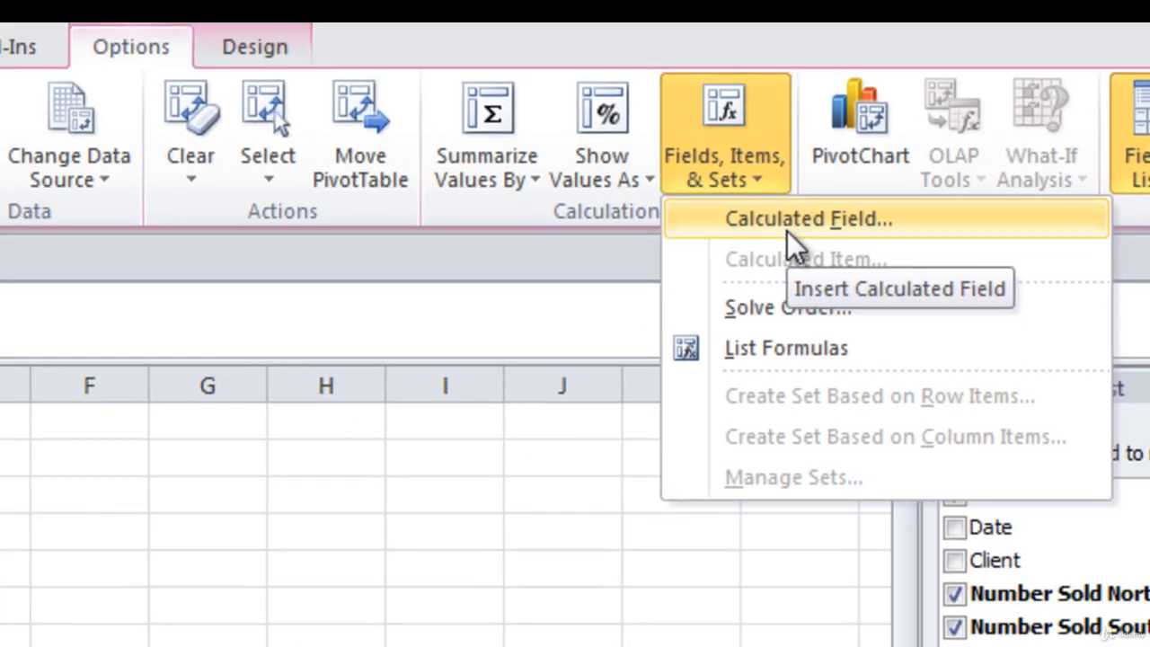
{"action": "left_click", "coordinate": [766, 274]}
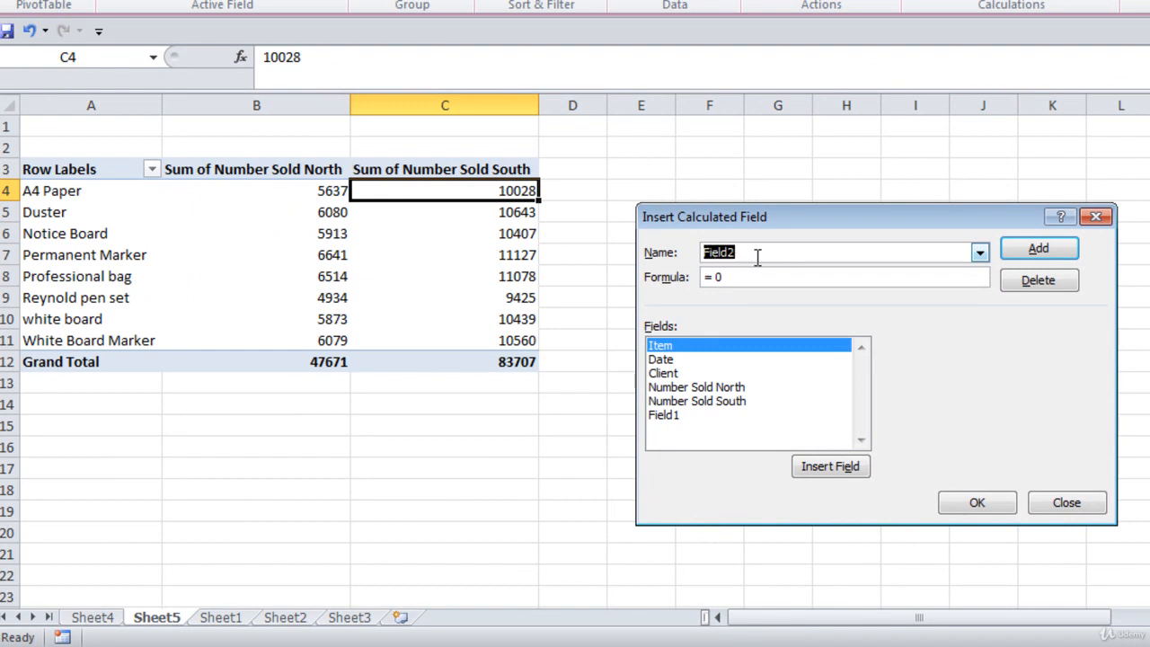
{"action": "type", "text": "Diffr"}
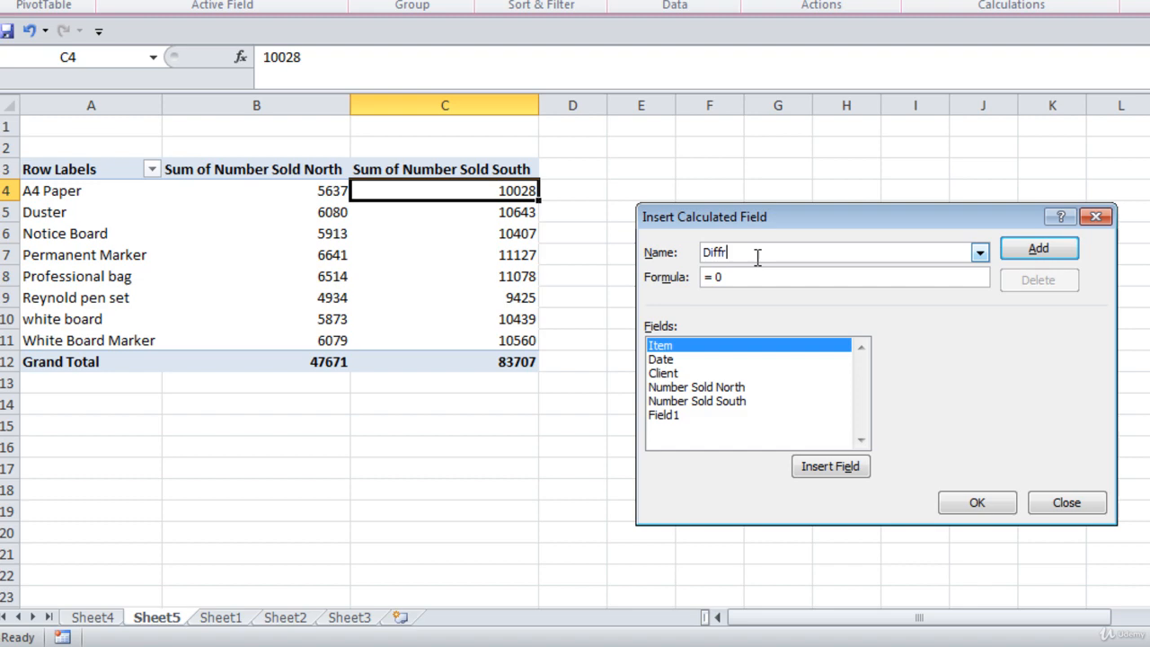
{"action": "key", "text": "BackSpace"}
{"action": "type", "text": "ernce"}
Step: Give the Differnce field the formula ='Number Sold South'- 'Number Sold North' and add it to the PivotTable
{"action": "left_click", "coordinate": [745, 276]}
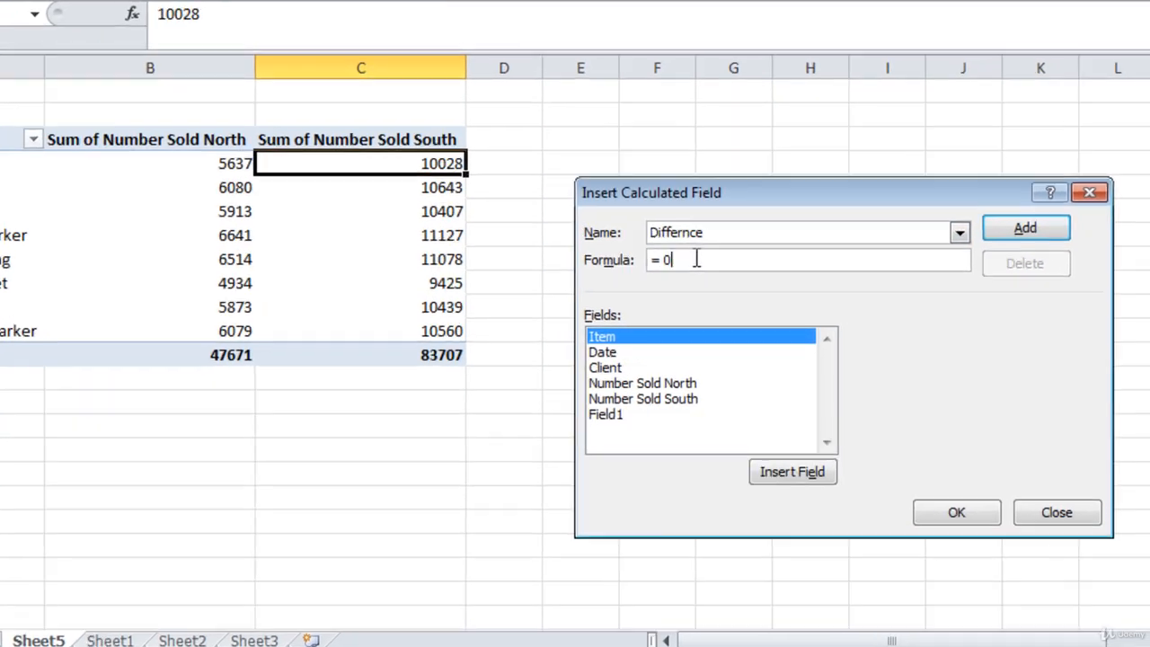
{"action": "key", "text": "BackSpace"}
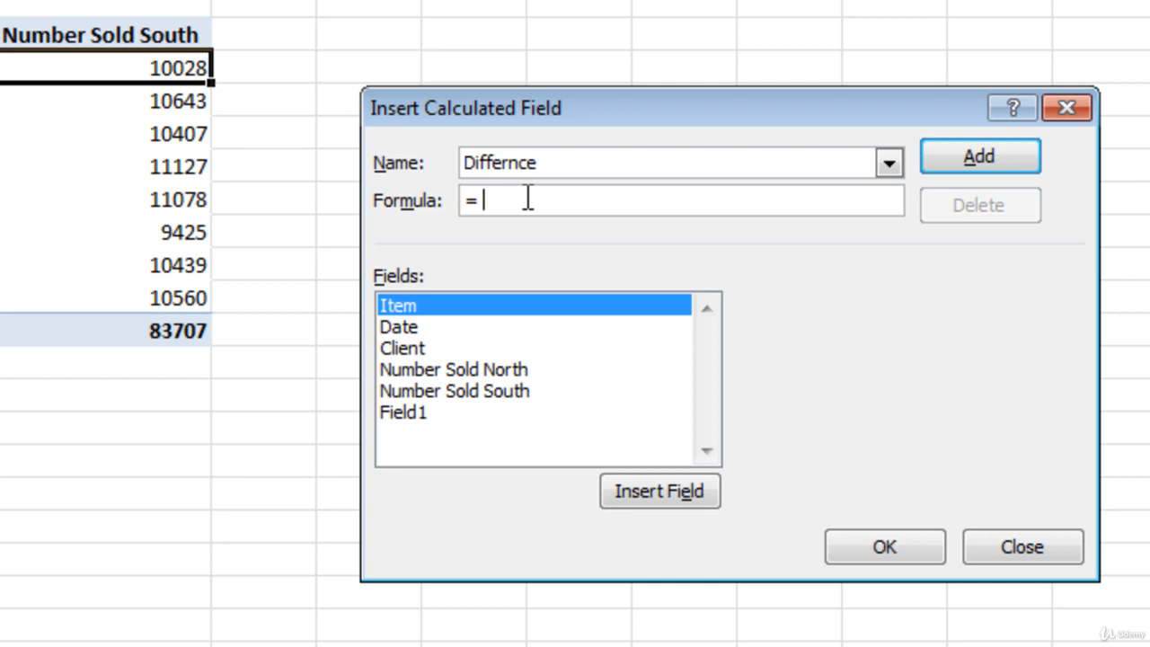
{"action": "key", "text": "BackSpace"}
{"action": "key", "text": "BackSpace"}
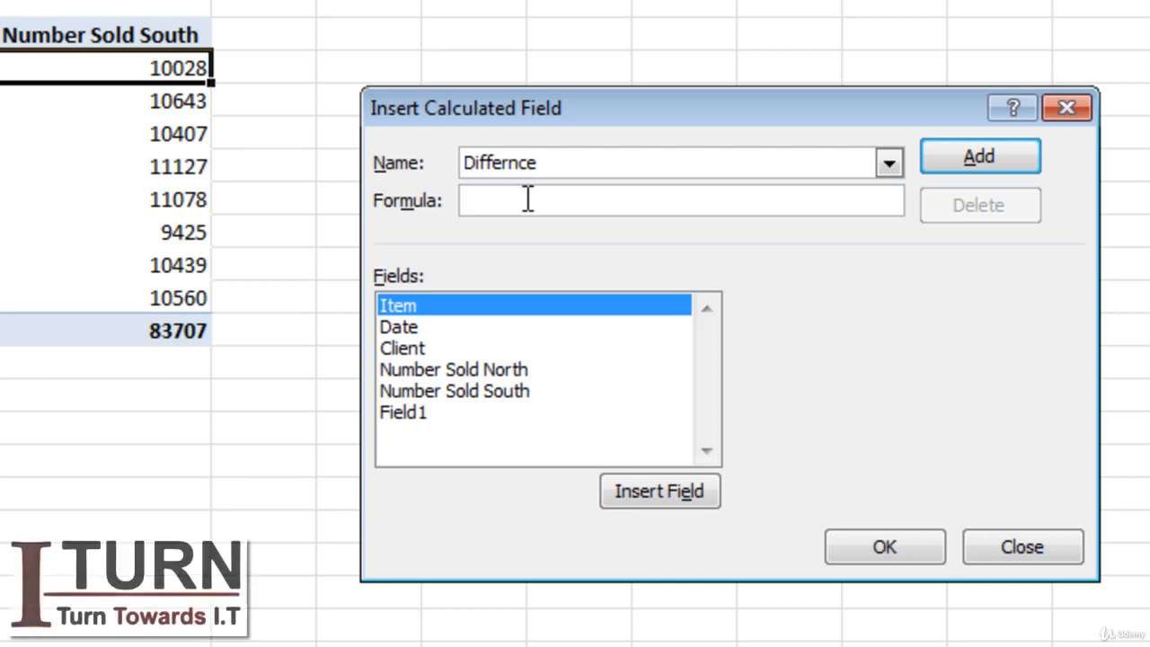
{"action": "double_click", "coordinate": [477, 391]}
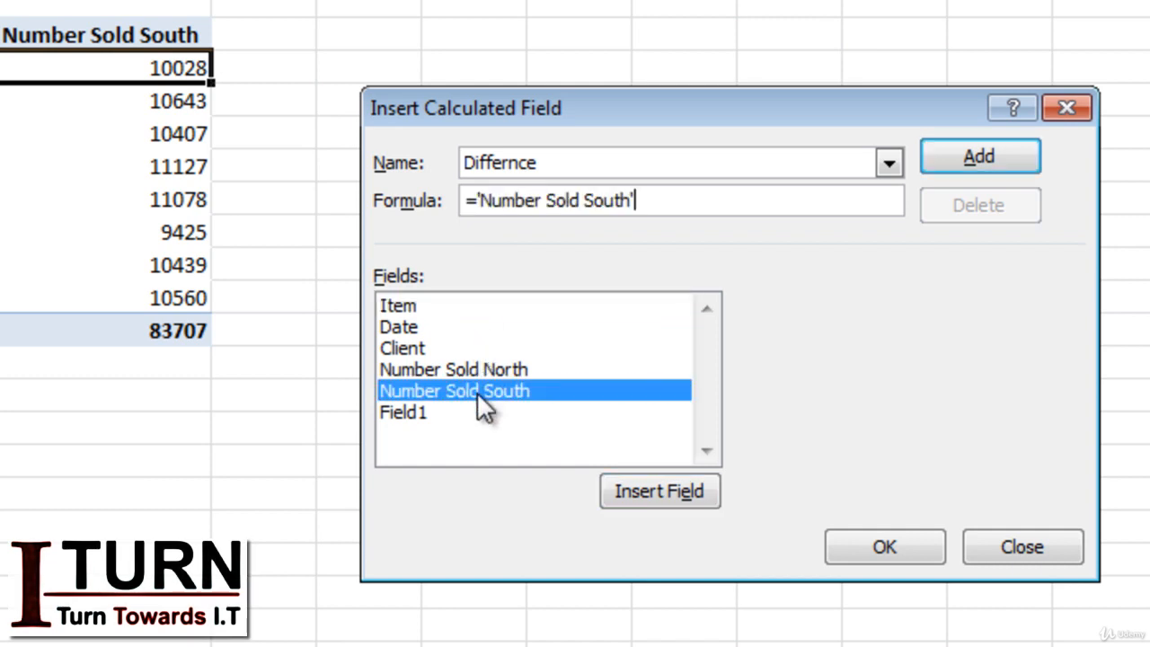
{"action": "type", "text": "-"}
{"action": "double_click", "coordinate": [454, 367]}
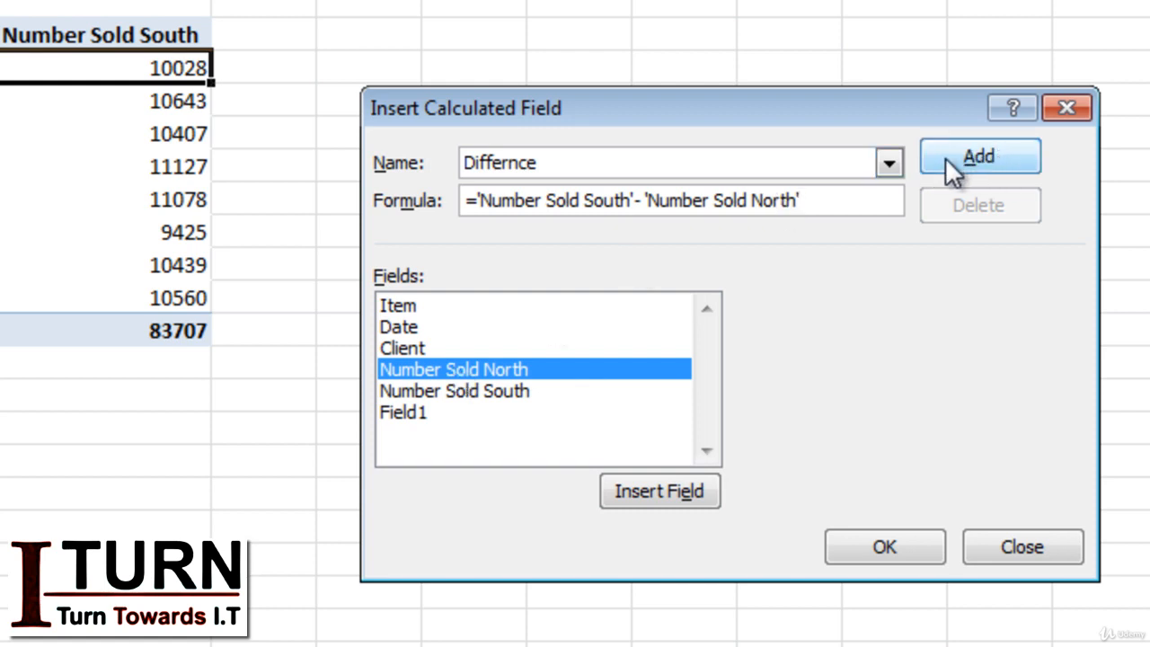
{"action": "left_click", "coordinate": [979, 162]}
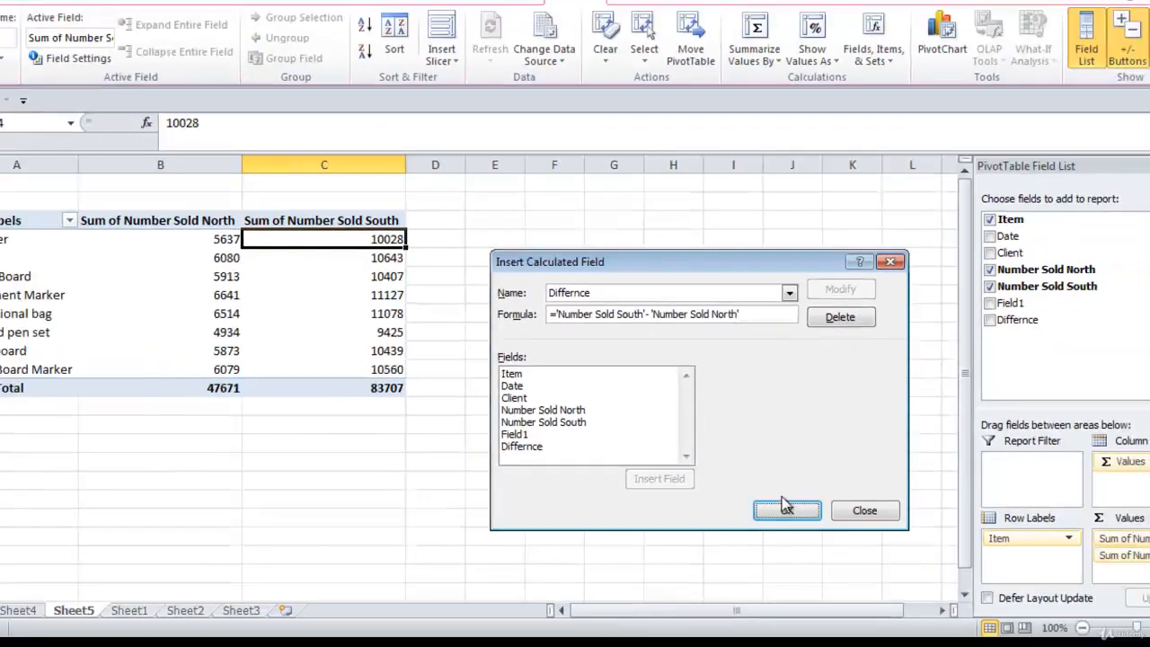
{"action": "left_click", "coordinate": [884, 546]}
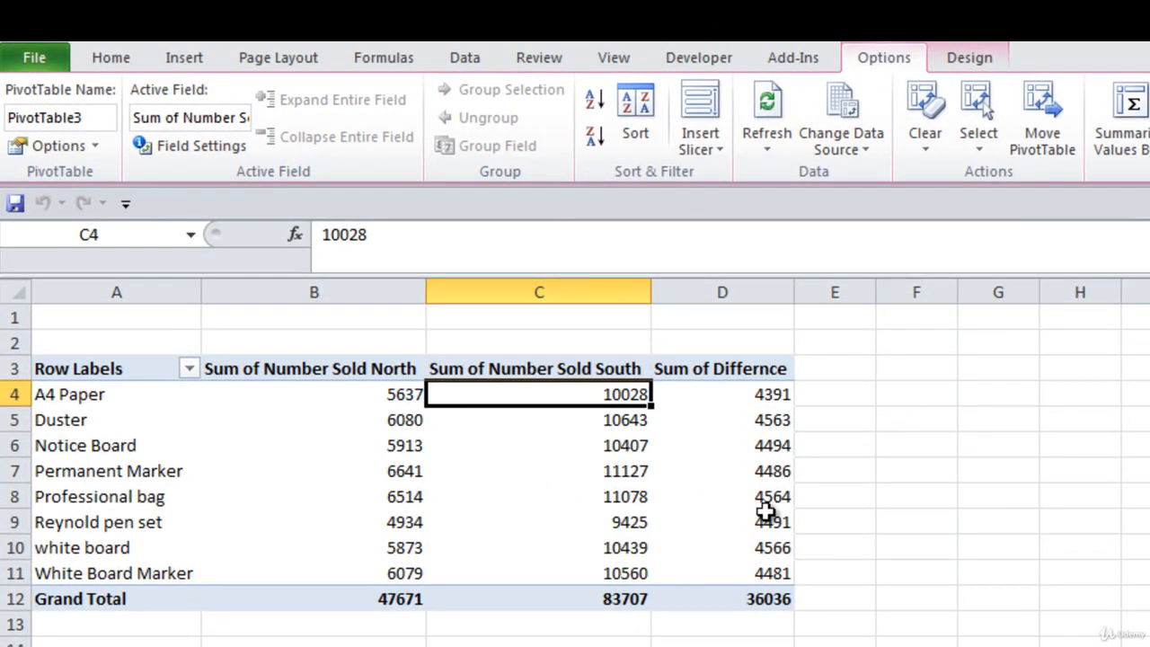
Step: Start another calculated field for the PivotTable and name it Percentage Diff
{"action": "mouse_move", "coordinate": [764, 511]}
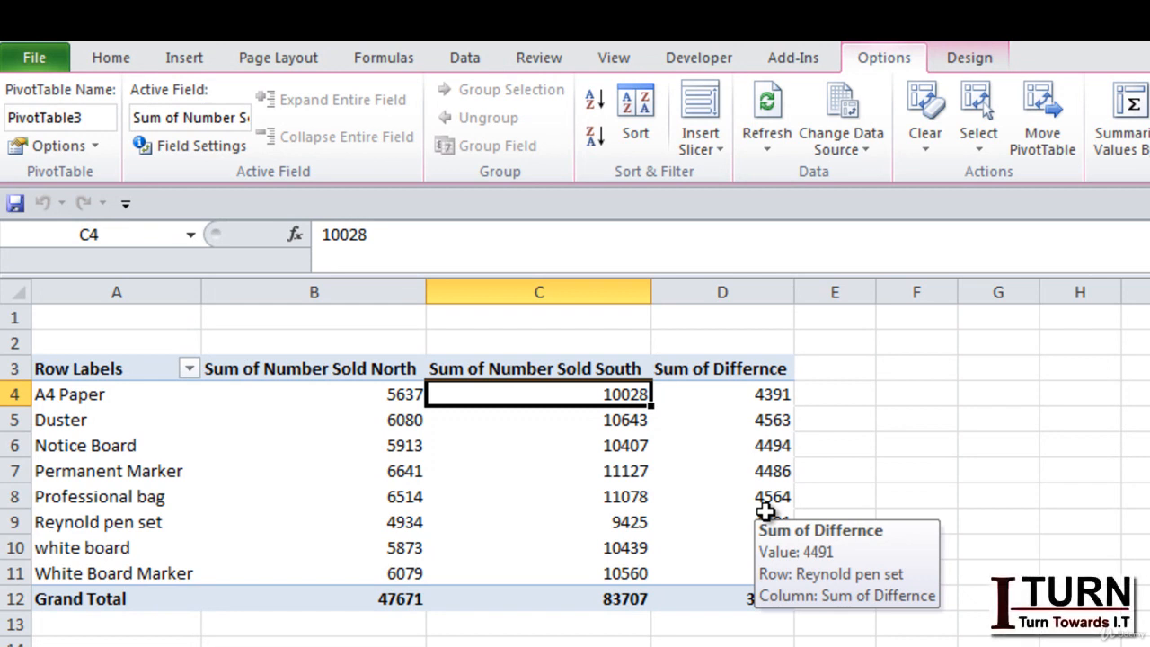
{"action": "left_click", "coordinate": [742, 398]}
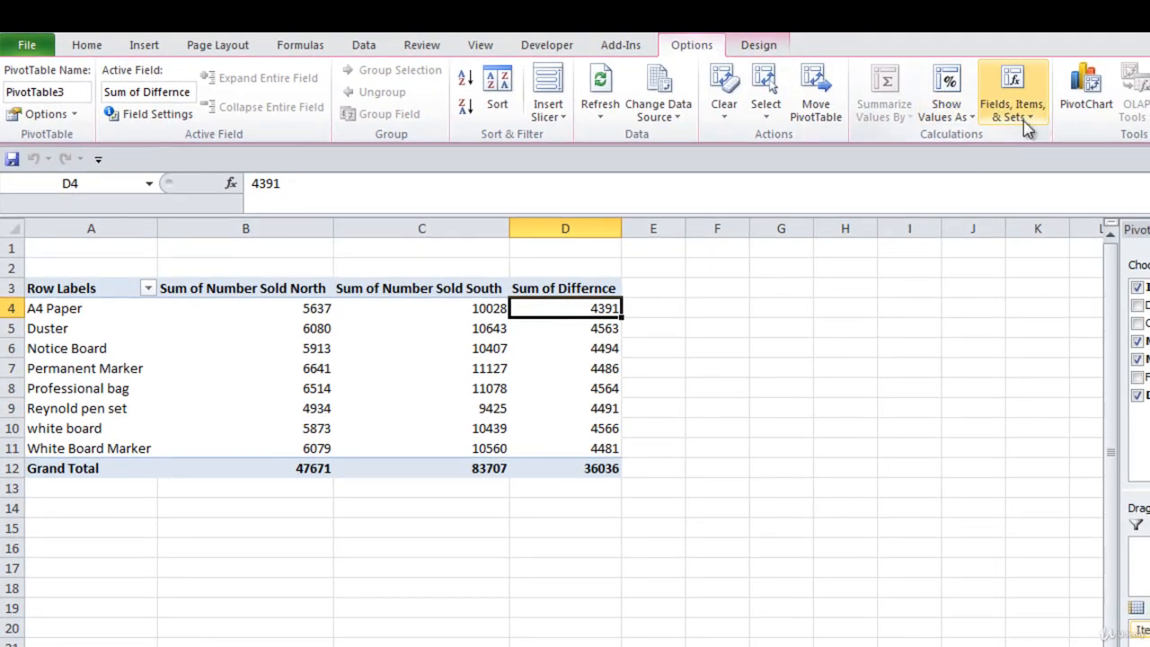
{"action": "left_click", "coordinate": [1099, 128]}
{"action": "left_click", "coordinate": [1042, 140]}
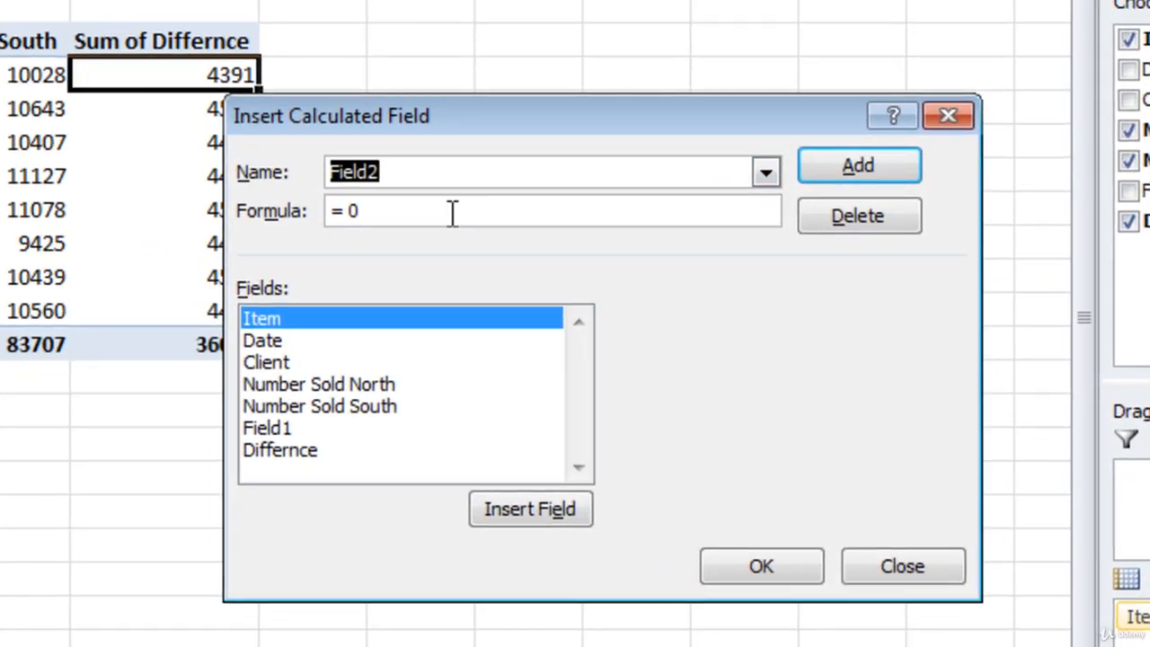
{"action": "type", "text": "Per"}
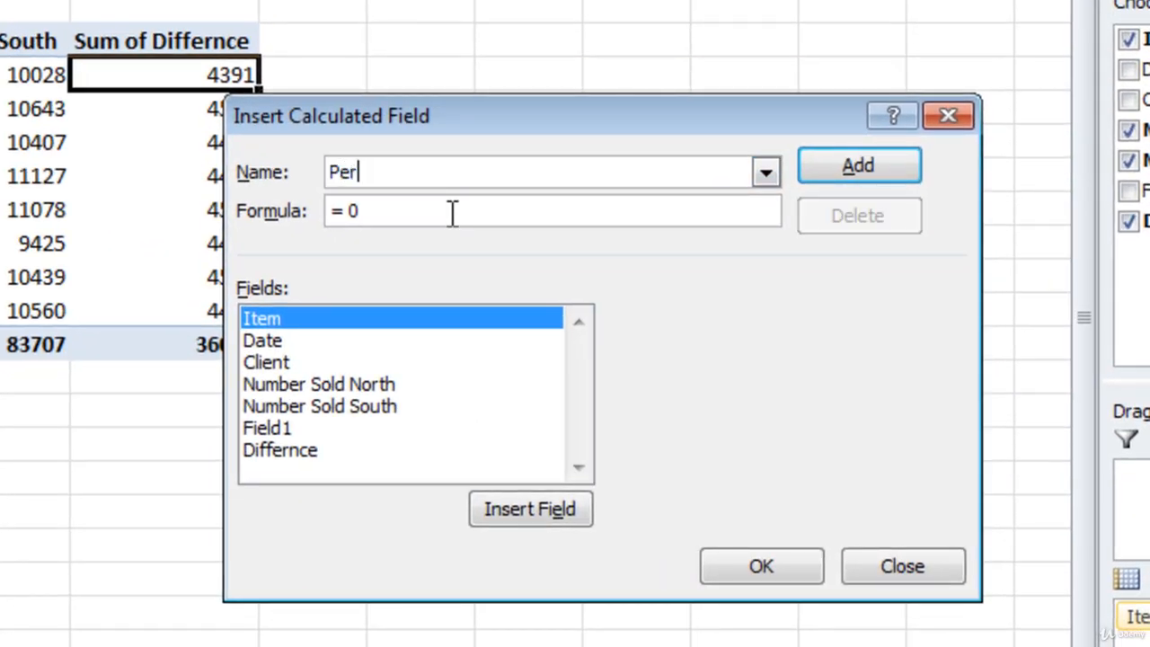
{"action": "type", "text": "centage "}
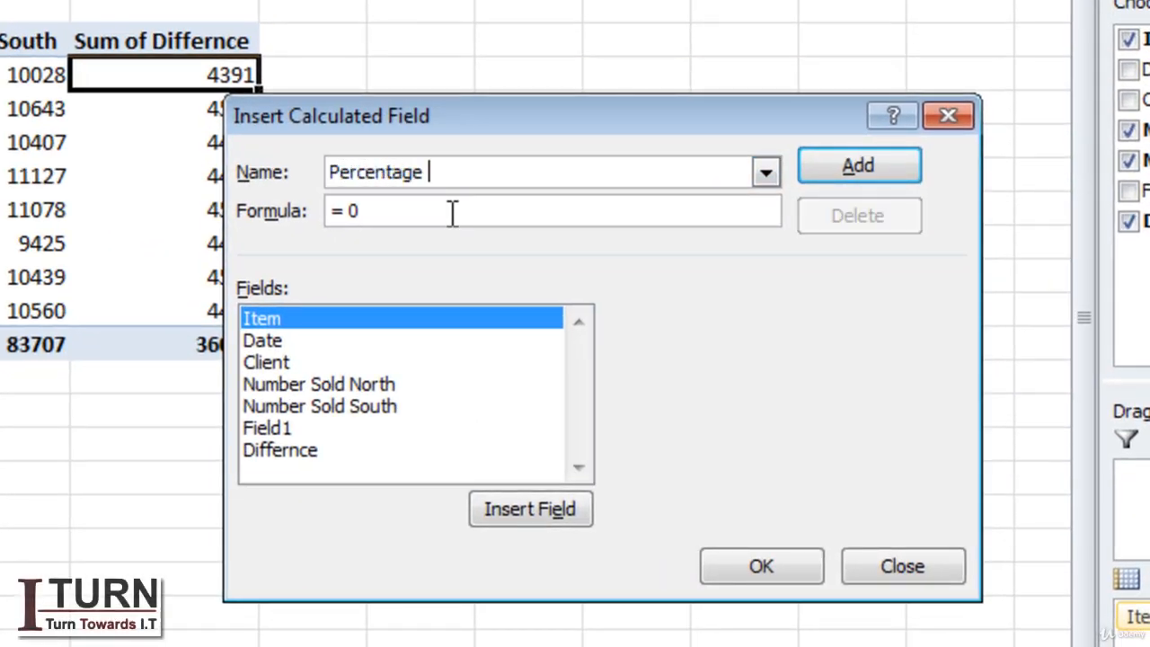
{"action": "type", "text": "Diff"}
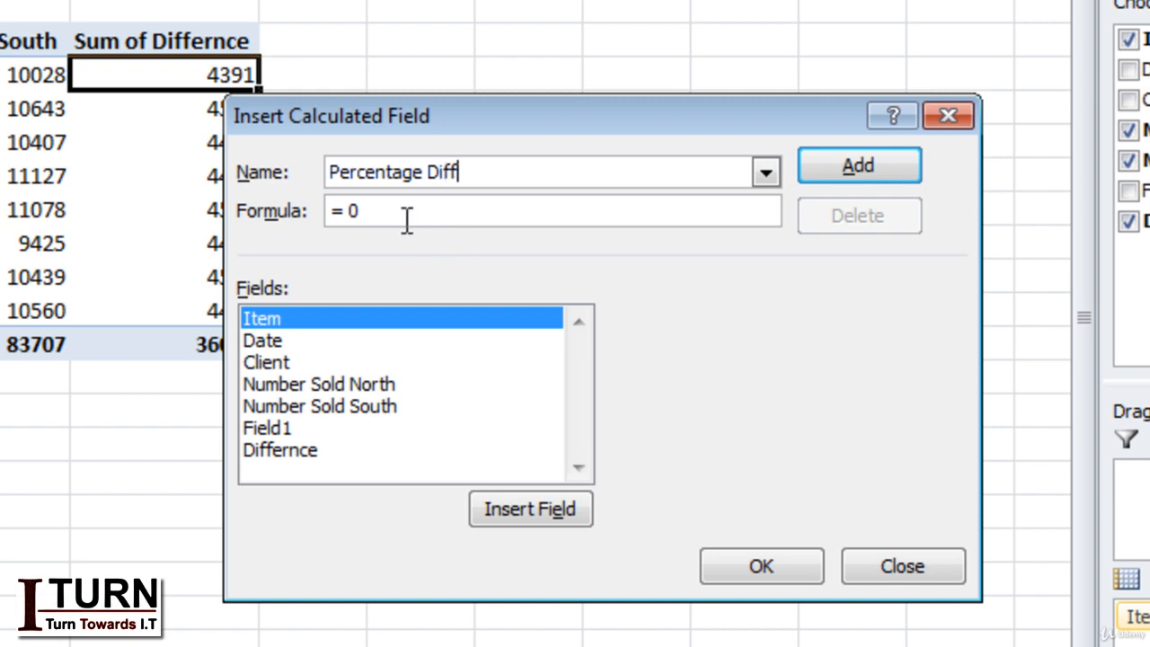
Step: Replace the default formula of Percentage Diff with ='Number Sold South'- 'Number Sold North'
{"action": "key", "text": "Tab"}
{"action": "key", "text": "BackSpace"}
{"action": "left_click", "coordinate": [332, 400]}
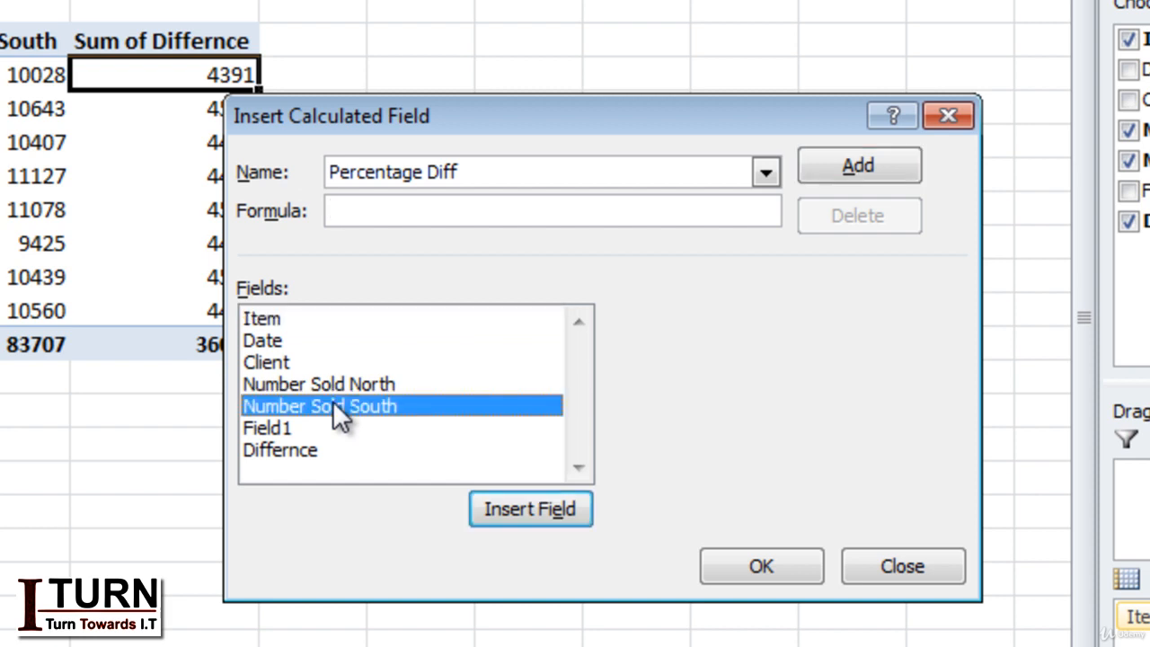
{"action": "double_click", "coordinate": [332, 401]}
{"action": "type", "text": "-"}
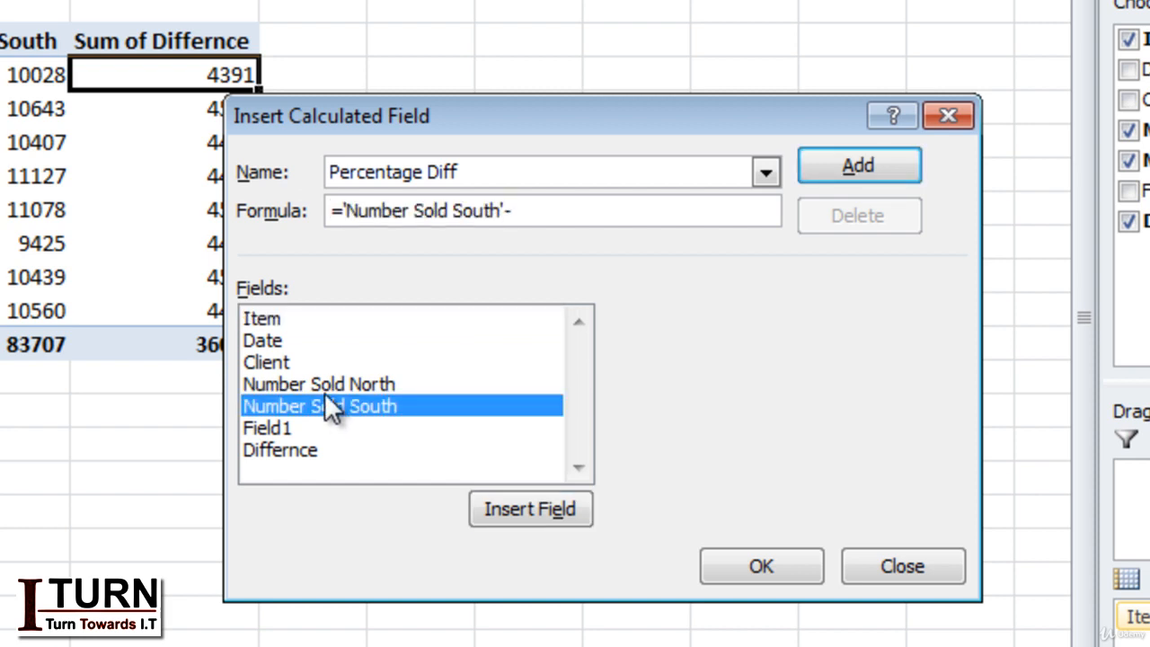
{"action": "double_click", "coordinate": [314, 380]}
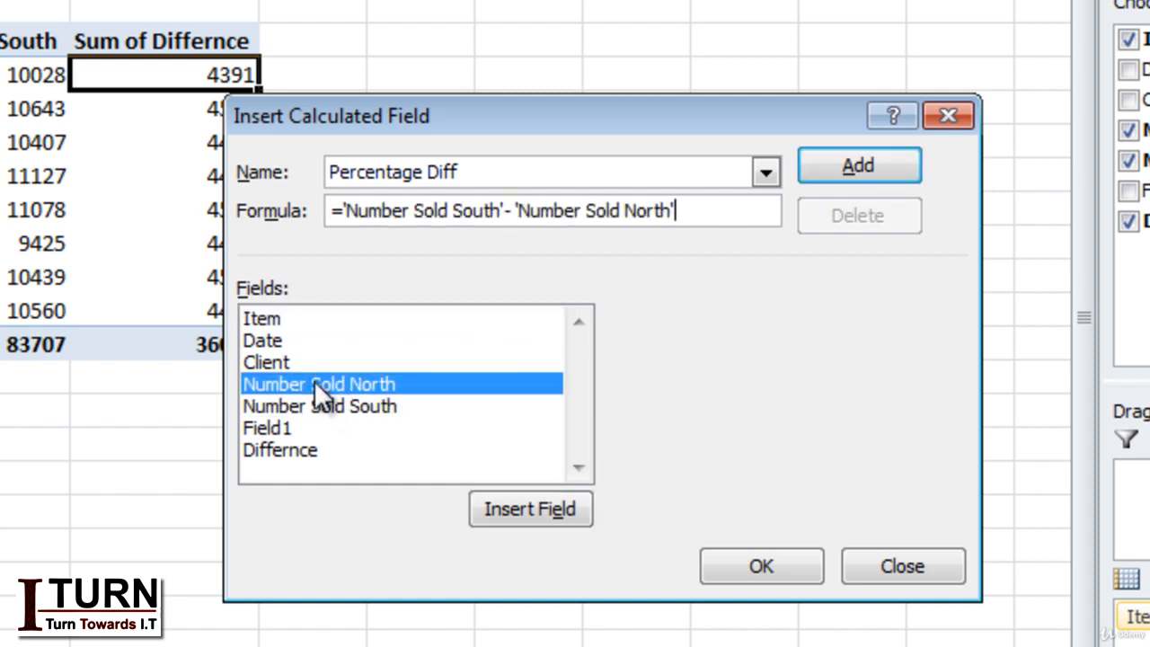
Step: Enclose the Percentage Diff subtraction in parentheses, divide it by 'Number Sold North', and add the field to the PivotTable
{"action": "left_click", "coordinate": [344, 208]}
{"action": "type", "text": "("}
{"action": "left_click", "coordinate": [700, 209]}
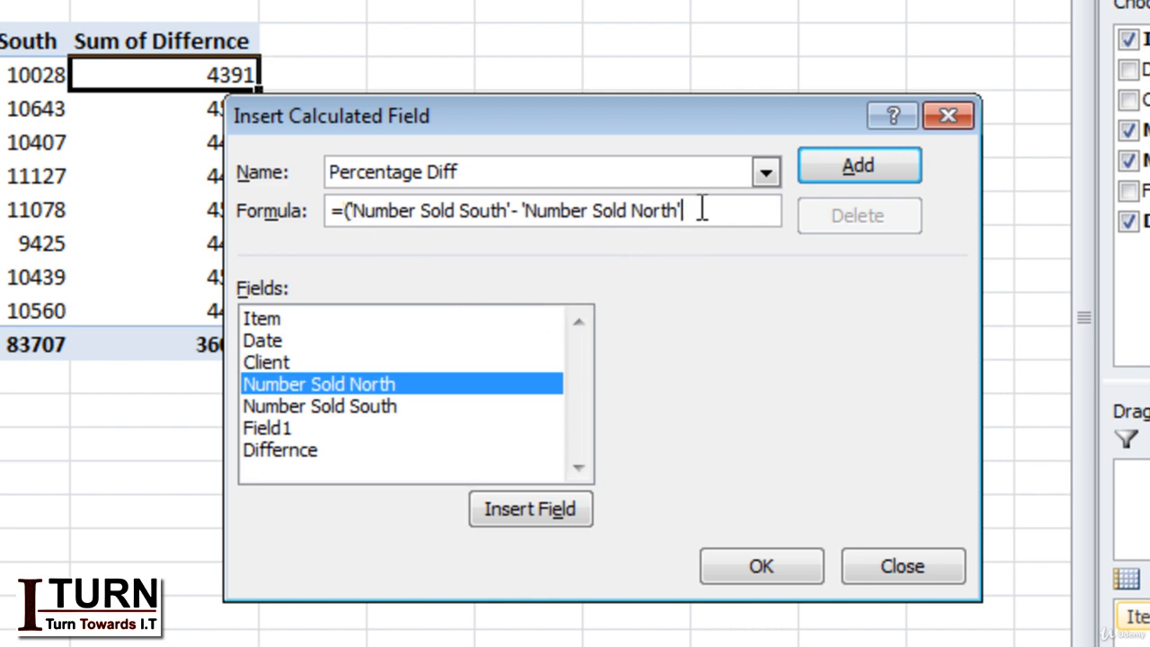
{"action": "type", "text": ")/"}
{"action": "left_click", "coordinate": [339, 390]}
{"action": "double_click", "coordinate": [338, 383]}
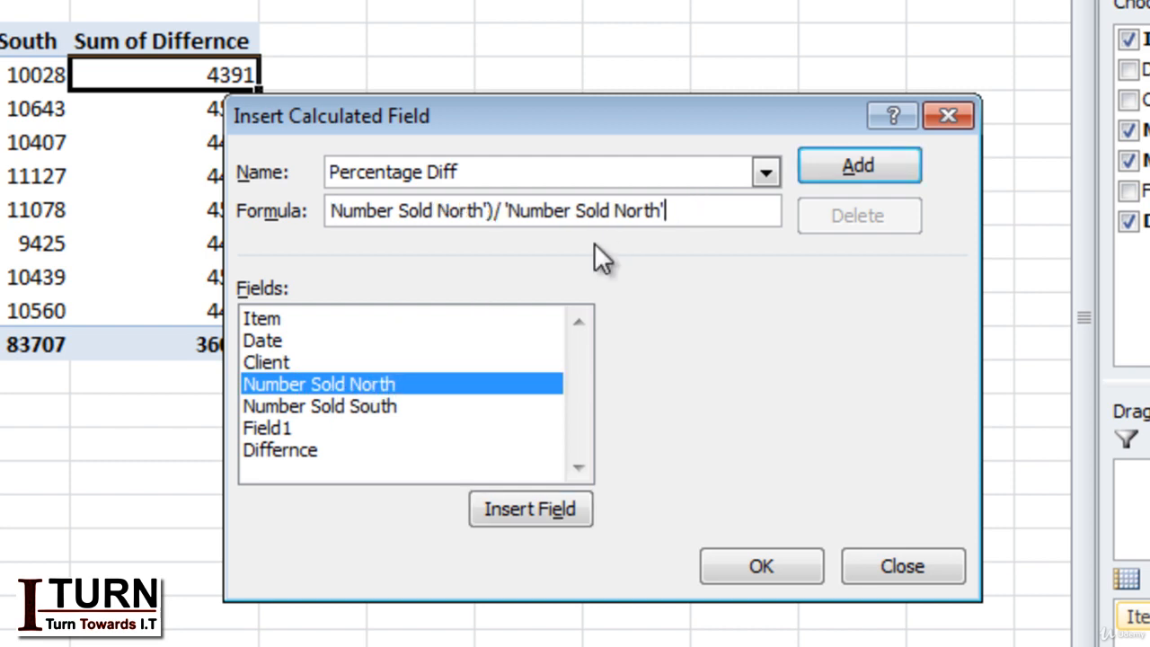
{"action": "left_click", "coordinate": [844, 169]}
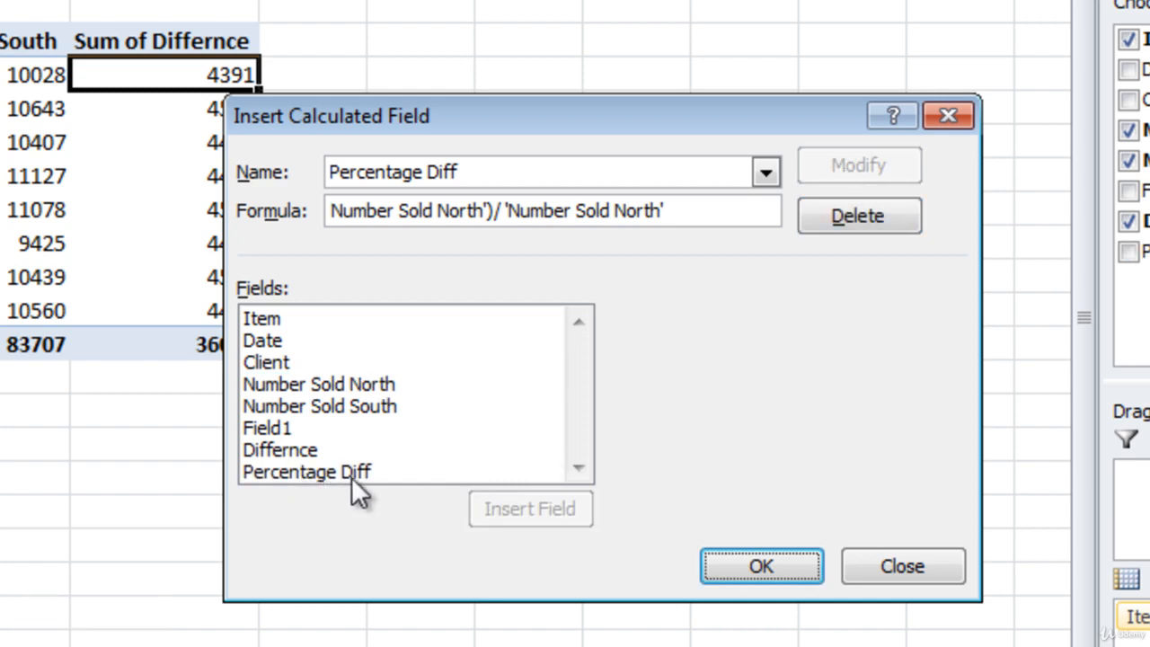
{"action": "left_click", "coordinate": [761, 567]}
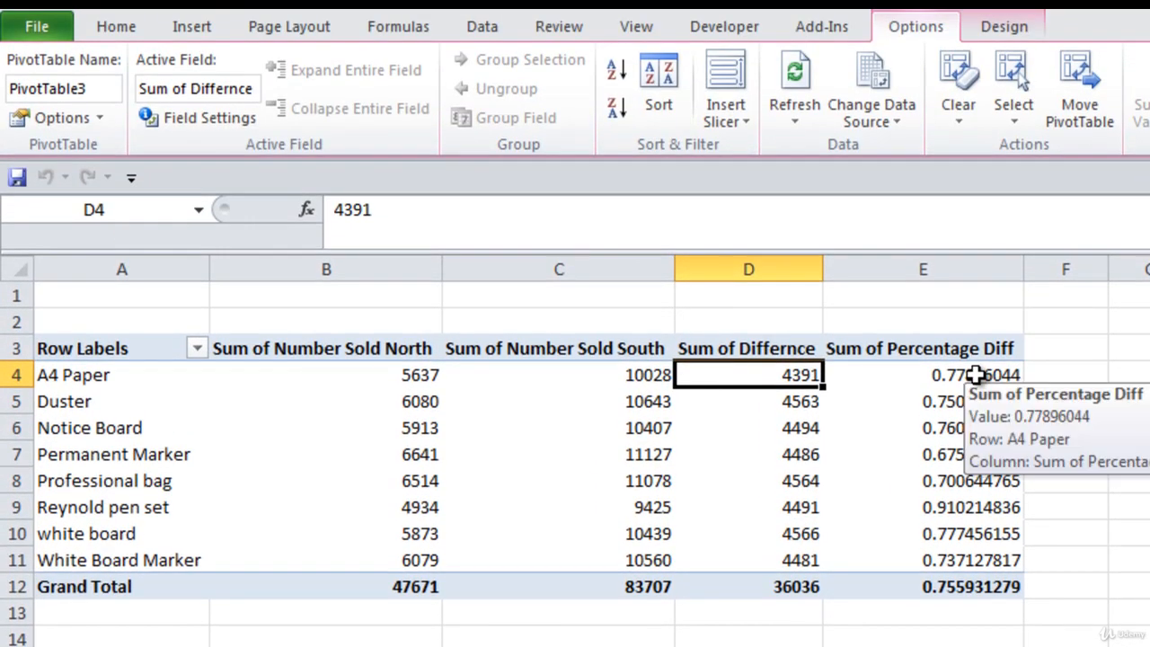
Step: Format the Sum of Percentage Diff values in E4:E12 as percentages
{"action": "left_click_drag", "start_coordinate": [975, 343], "coordinate": [977, 584]}
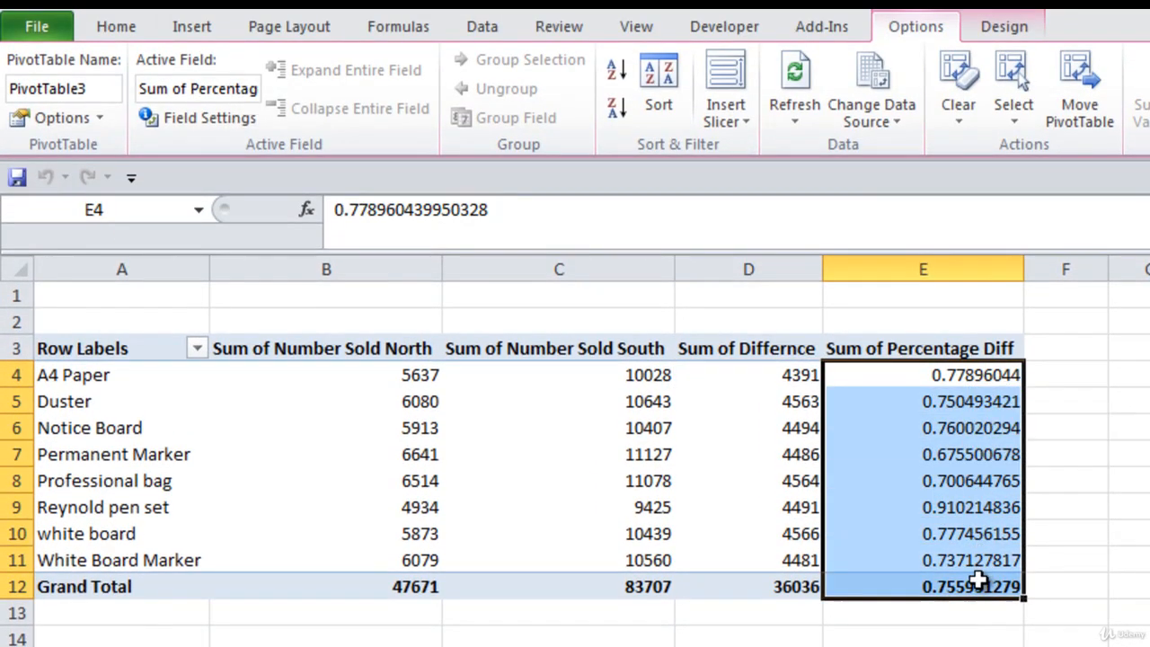
{"action": "left_click", "coordinate": [125, 34]}
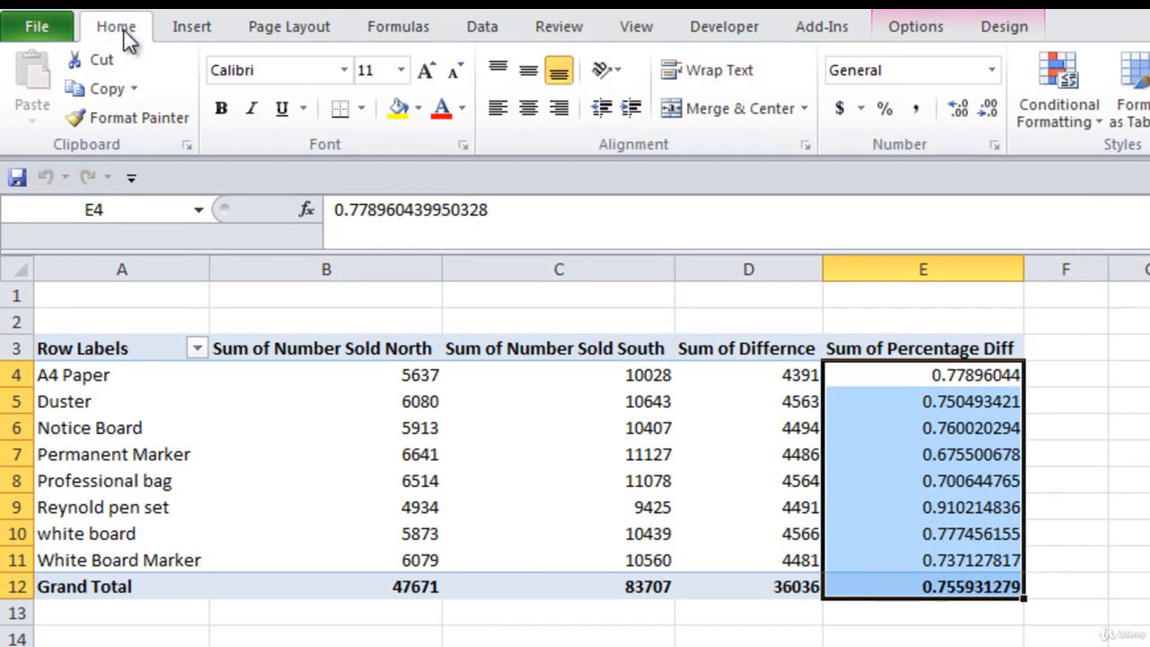
{"action": "left_click", "coordinate": [886, 109]}
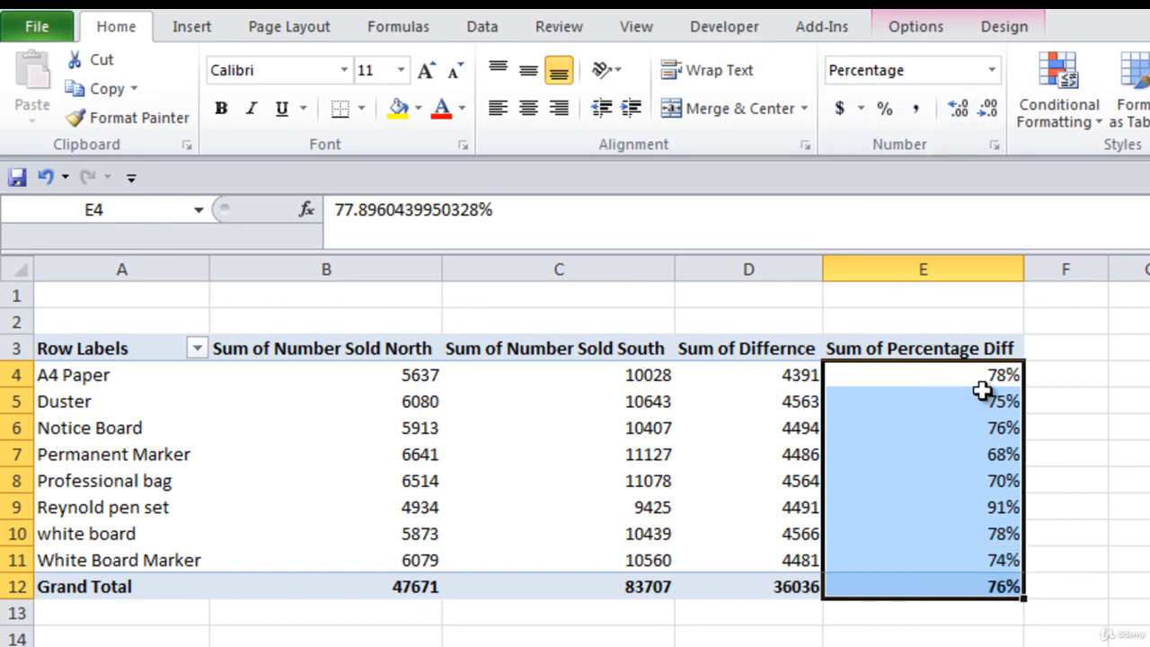
{"action": "left_click", "coordinate": [958, 529]}
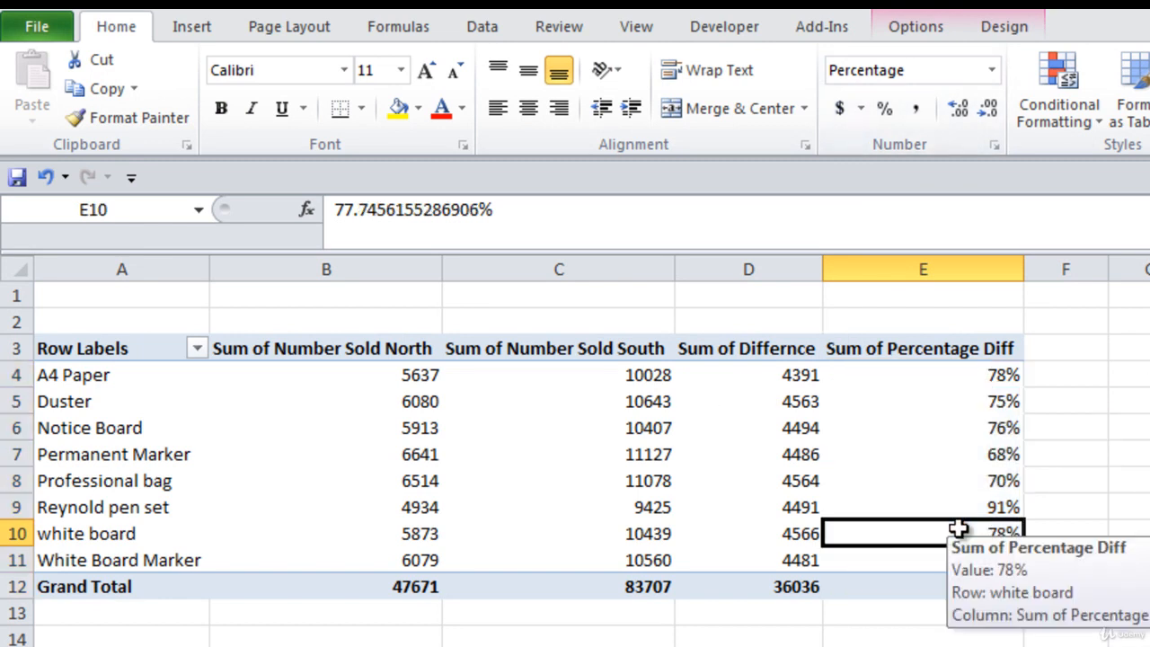